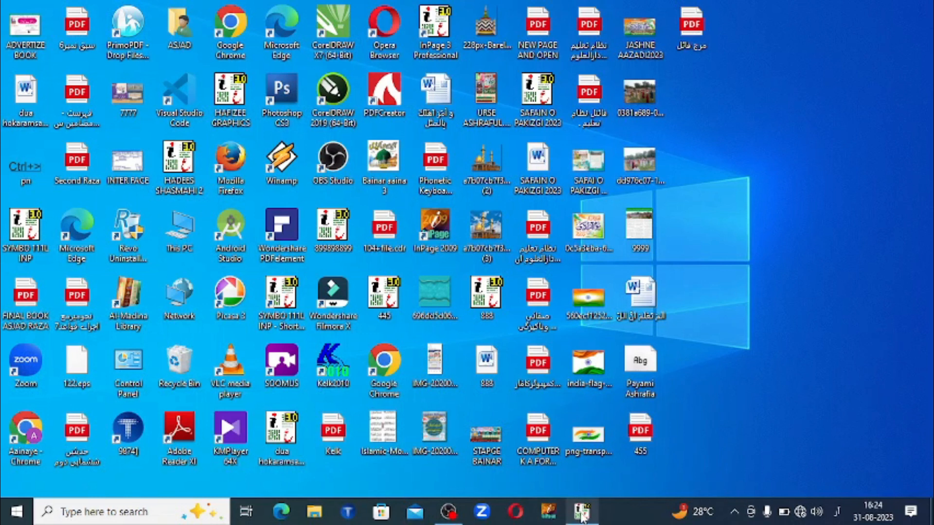
Switch to InPage and insert a table with 5 rows and 5 columns in the blank page
click(582, 516)
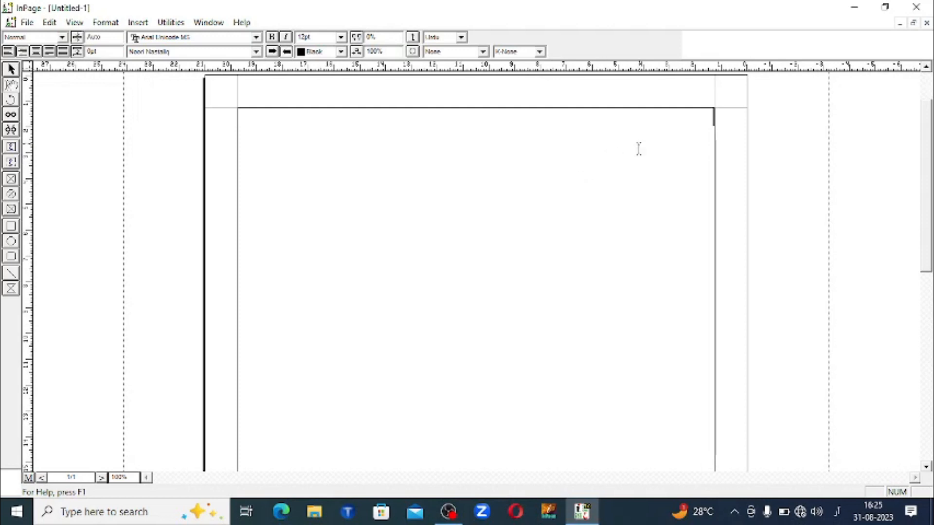
right_click(690, 116)
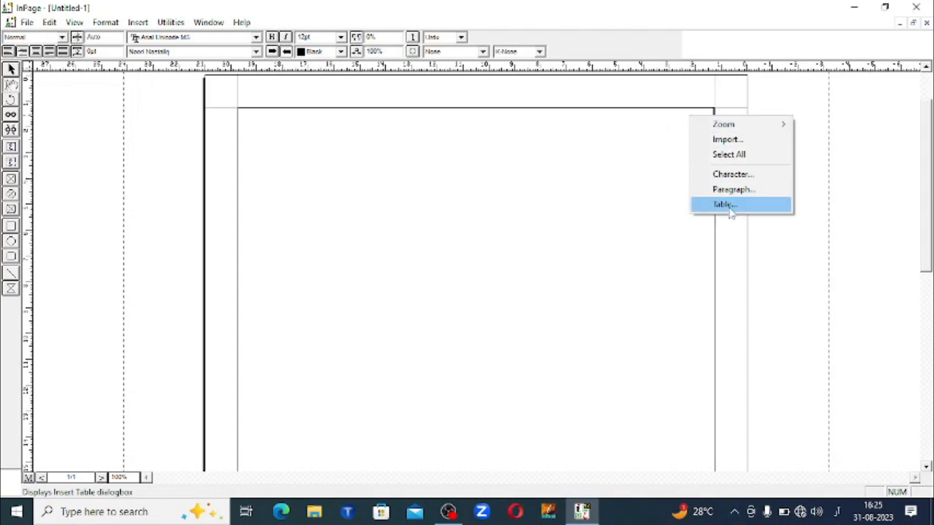
click(731, 208)
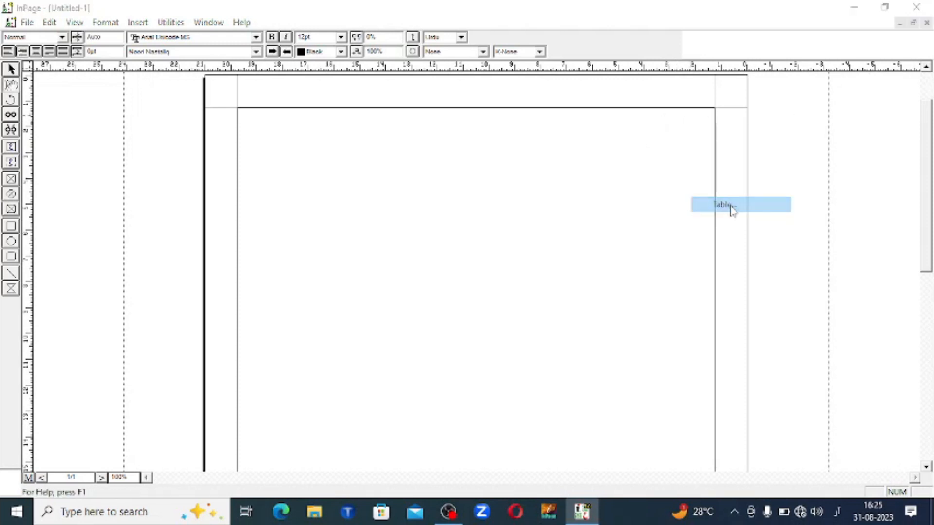
drag(457, 254, 435, 261)
text(5)
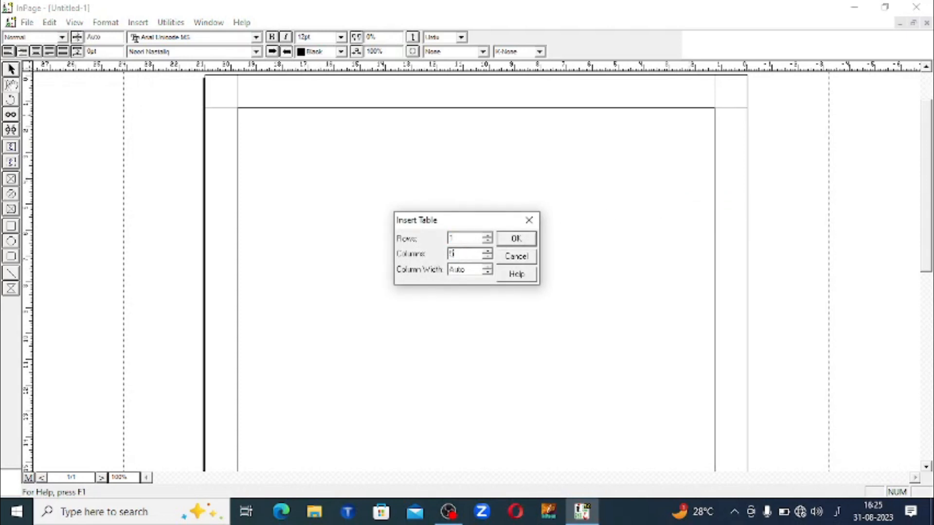
click(462, 238)
drag(465, 239, 440, 252)
text(5)
click(515, 239)
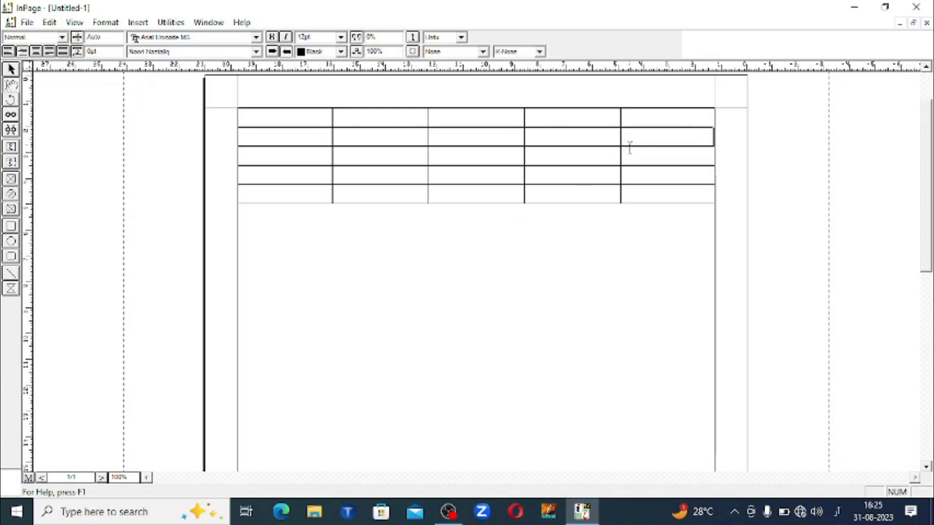
Narrow the table's rightmost column by moving its inner divider, and pull both outer table edges slightly inward
drag(622, 139, 634, 146)
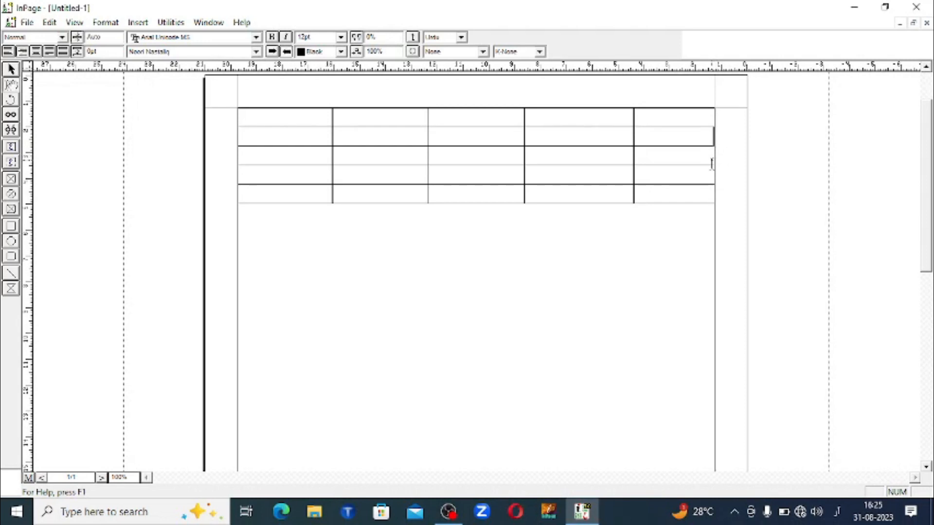
drag(714, 160, 702, 167)
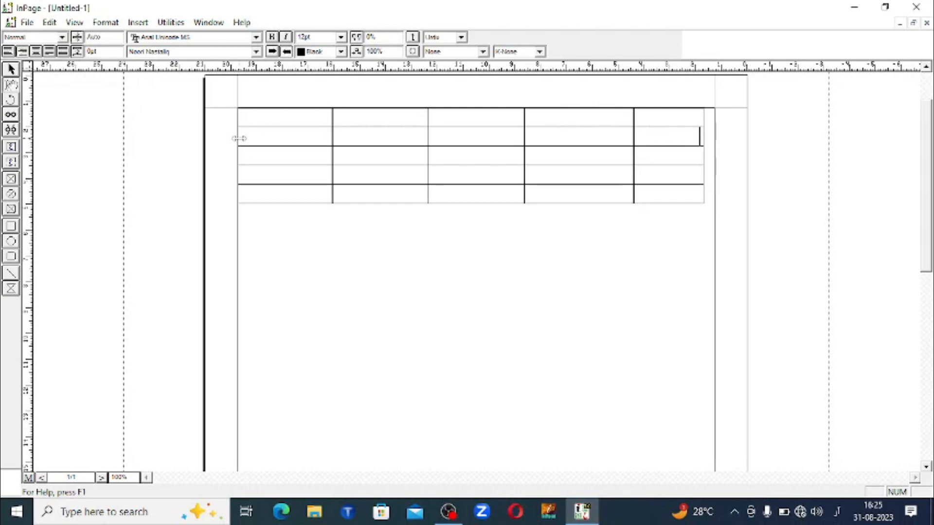
drag(239, 150, 243, 163)
click(599, 133)
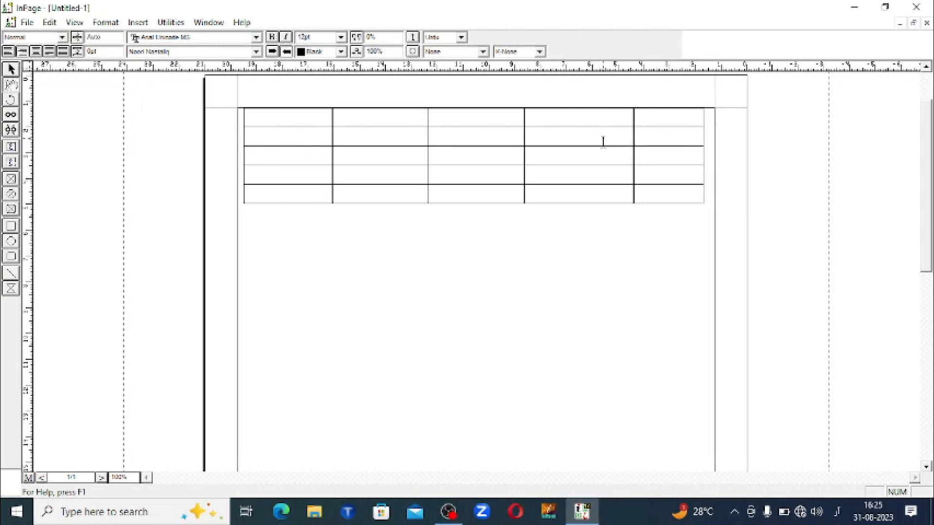
Try to move the table down by adding three line breaks in the rightmost cell of the first row
click(672, 115)
drag(676, 116, 415, 125)
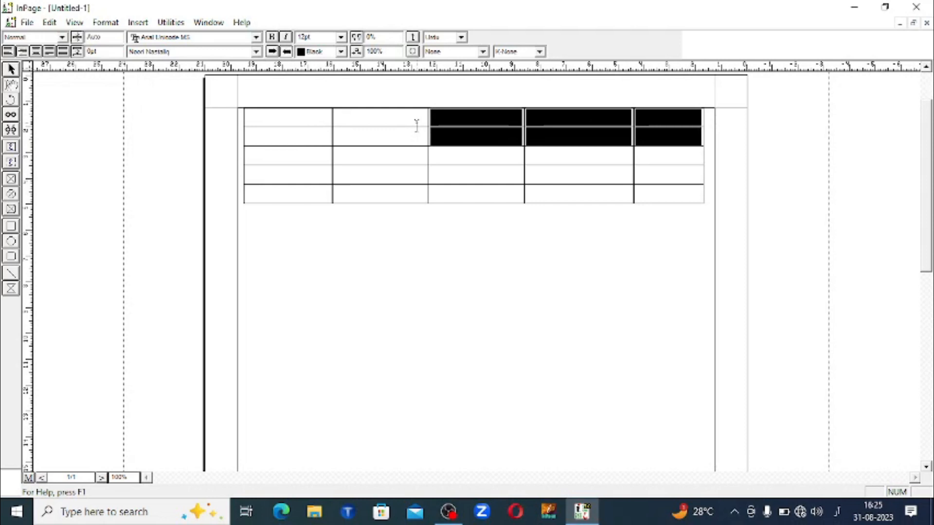
click(415, 125)
click(671, 121)
key(Return)
key(Return)
key(Return)
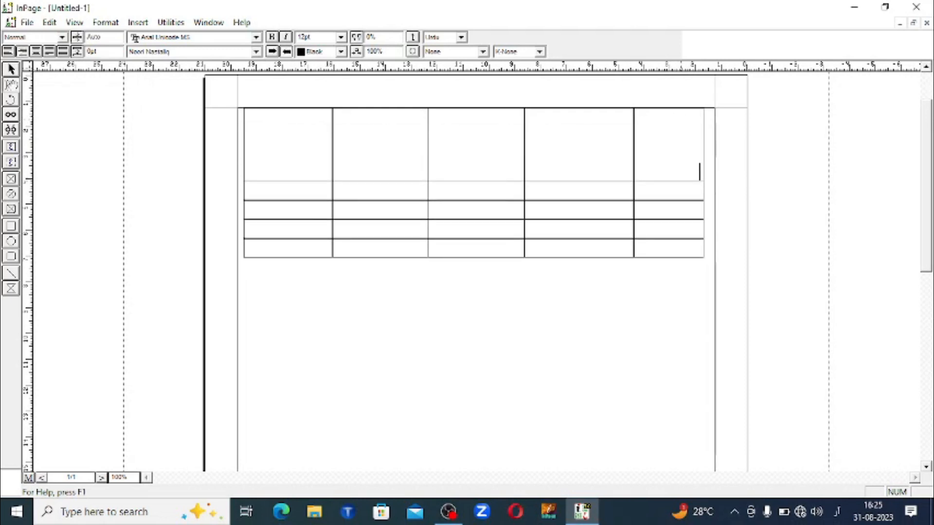
Remove the three added line breaks from the rightmost cell of the first row
click(469, 160)
click(676, 162)
key(BackSpace)
key(BackSpace)
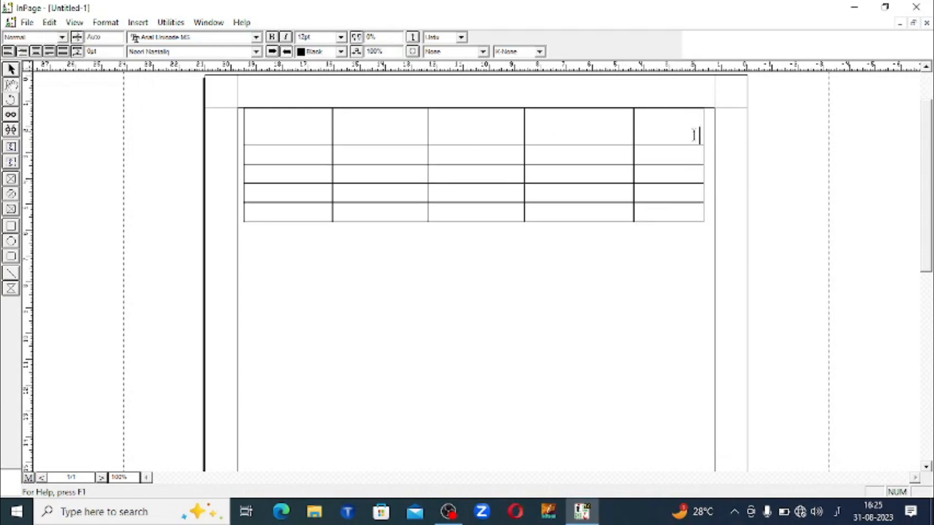
key(BackSpace)
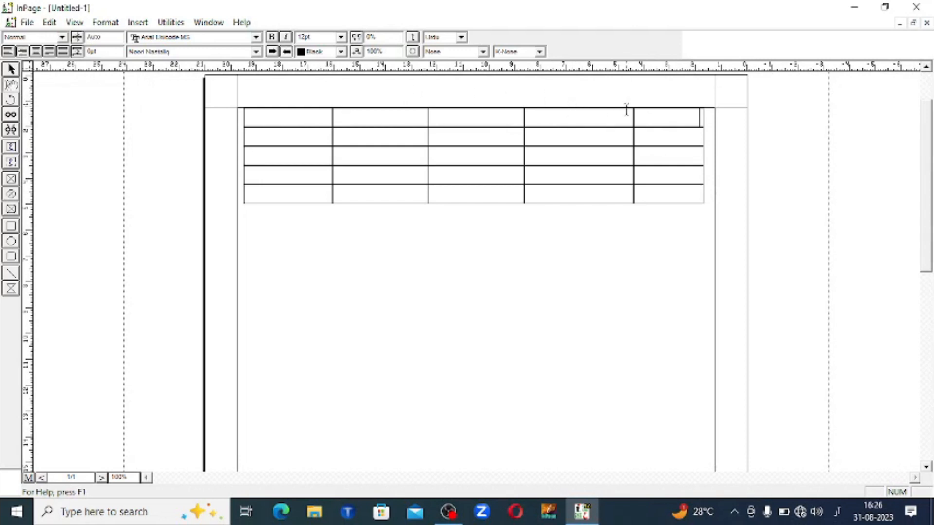
click(137, 23)
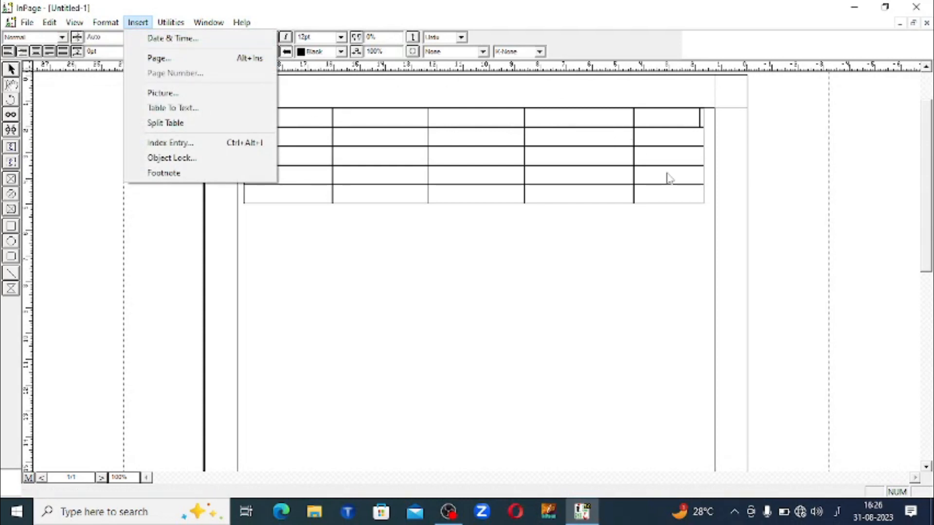
click(598, 157)
click(600, 177)
drag(598, 137, 598, 157)
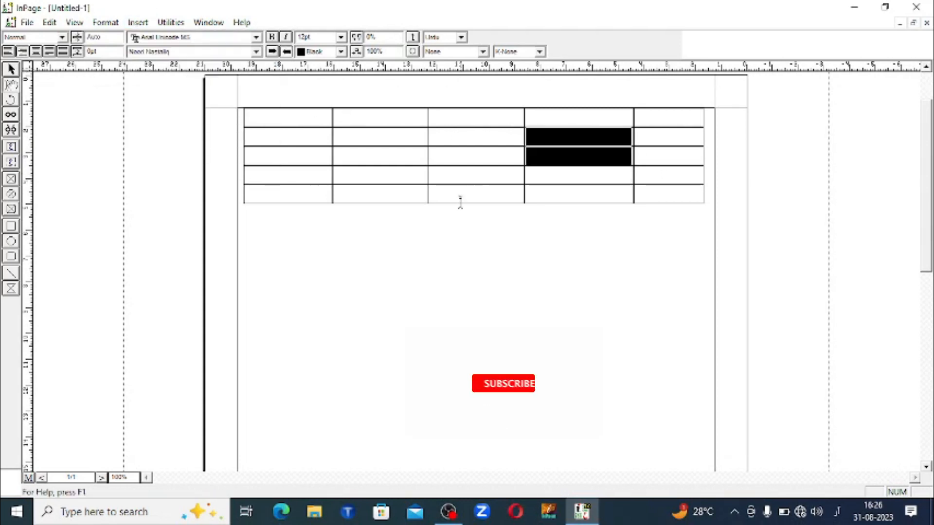
click(467, 171)
click(618, 135)
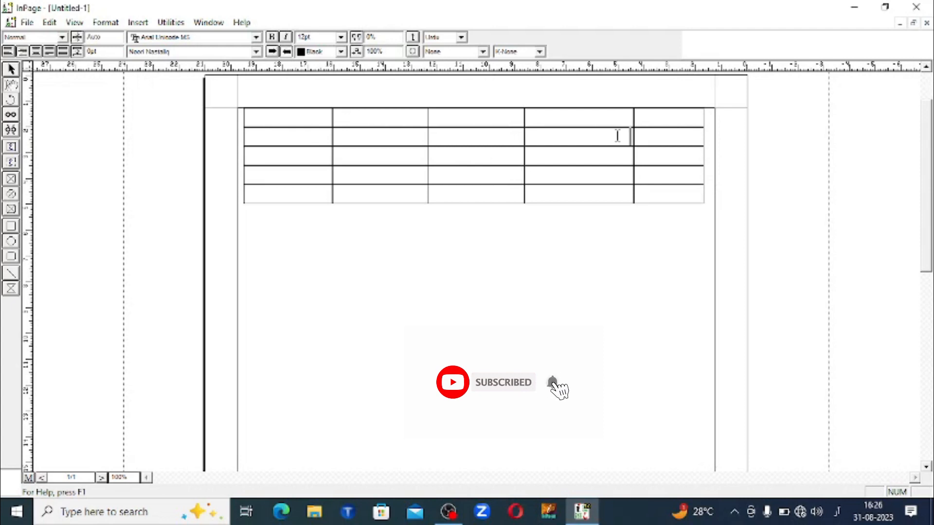
Move the table down using Split Table plus three extra blank lines above it, and pull its left edge slightly inward
click(469, 179)
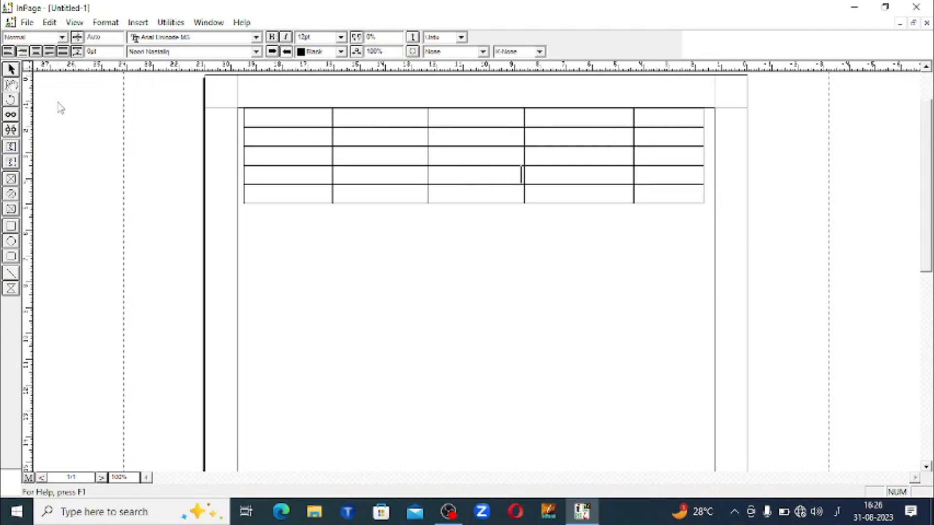
click(139, 23)
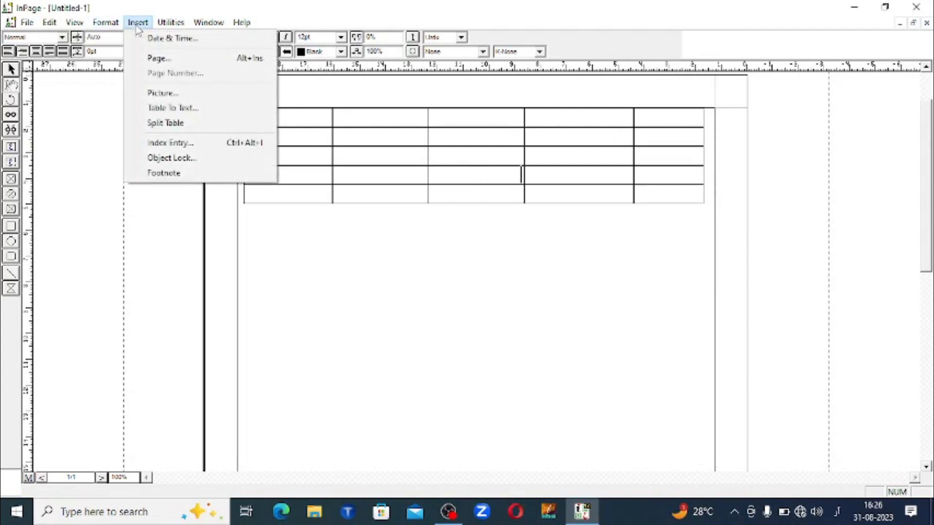
click(177, 128)
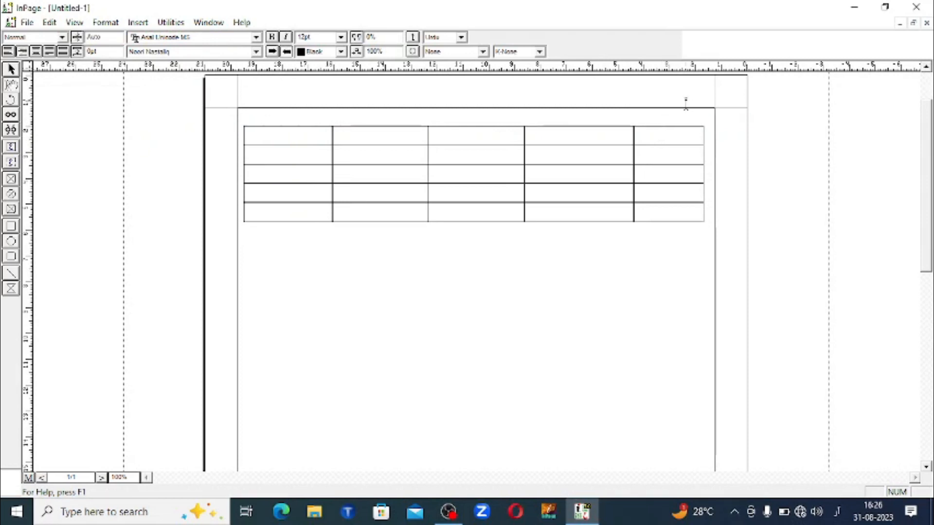
key(Return)
key(Return)
key(Return)
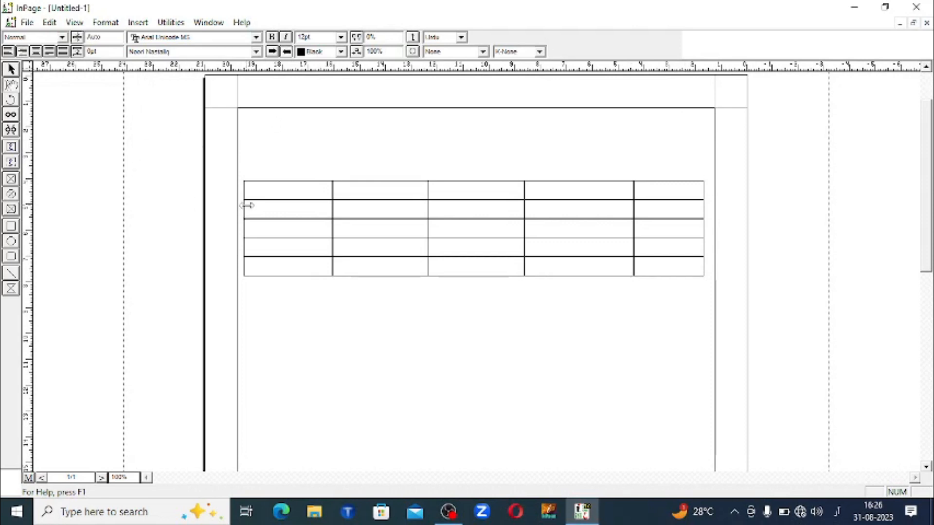
drag(246, 210, 256, 209)
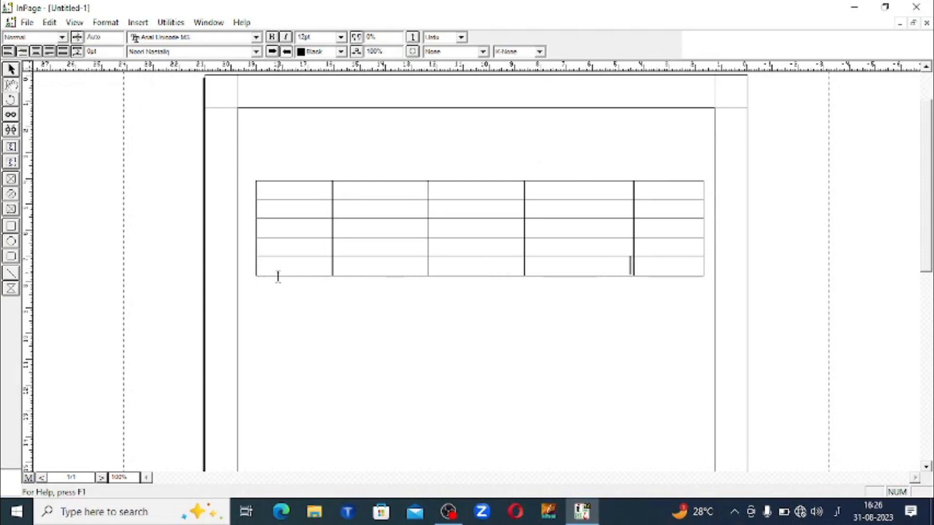
Insert a second table with 4 rows and 3 columns directly below the first table
click(291, 253)
key(Down)
key(Down)
right_click(594, 307)
click(621, 395)
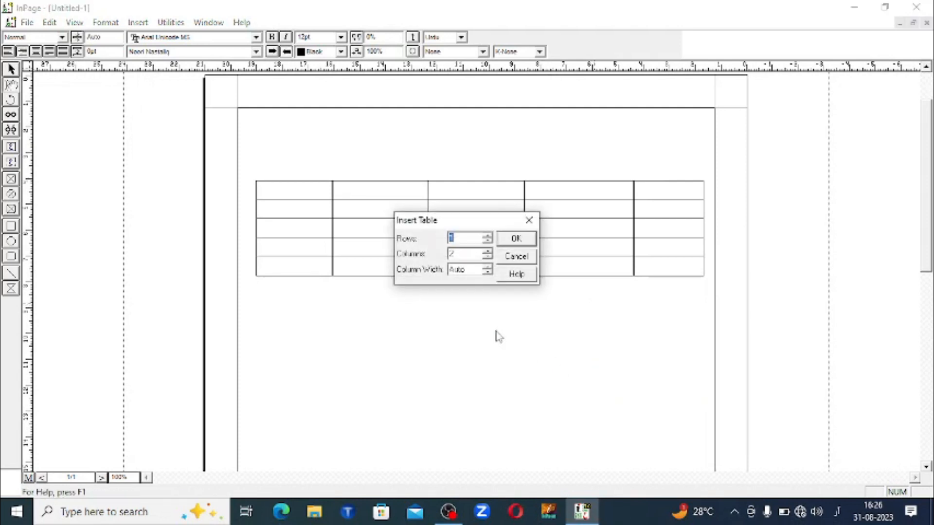
click(461, 255)
double_click(461, 255)
text(3)
click(516, 239)
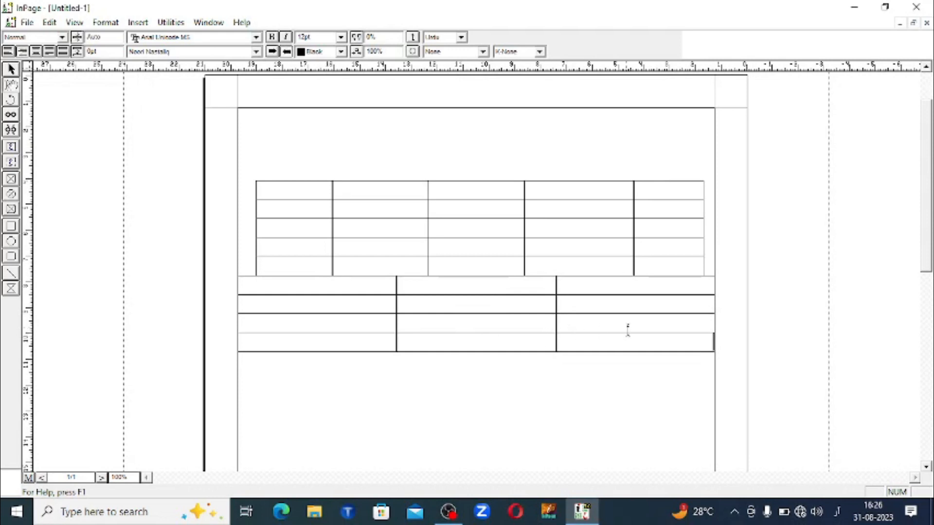
Narrow the second table by pulling both outer edges well inward, and widen its left column by shifting the divider toward the middle
drag(714, 312, 700, 314)
drag(242, 305, 252, 315)
click(570, 284)
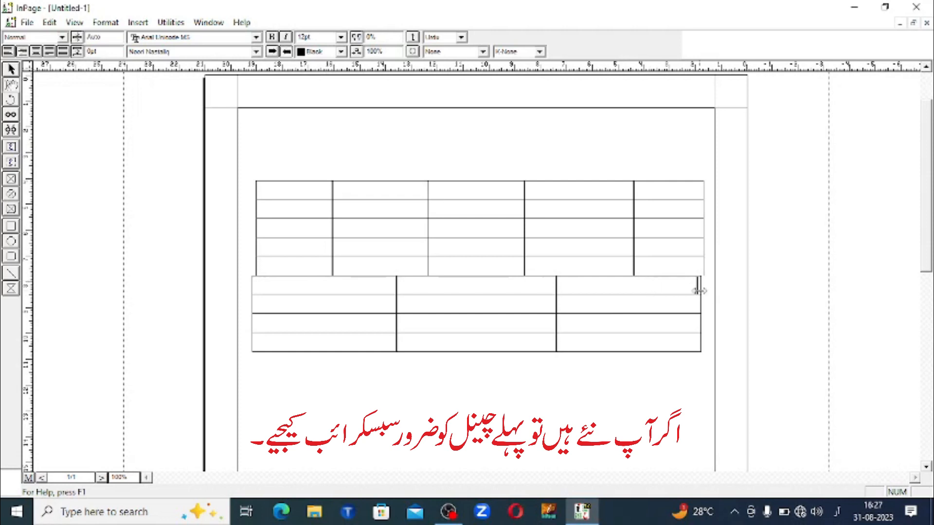
drag(700, 306, 656, 306)
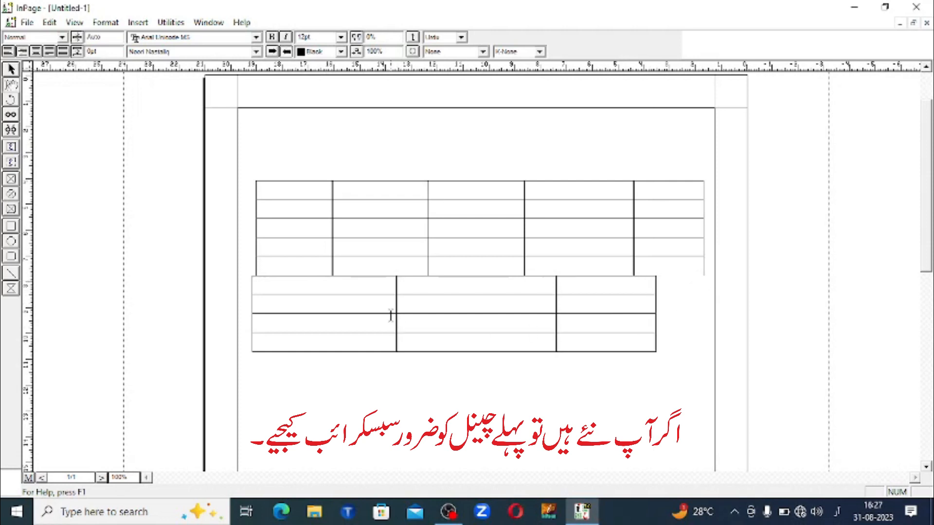
drag(252, 303, 302, 344)
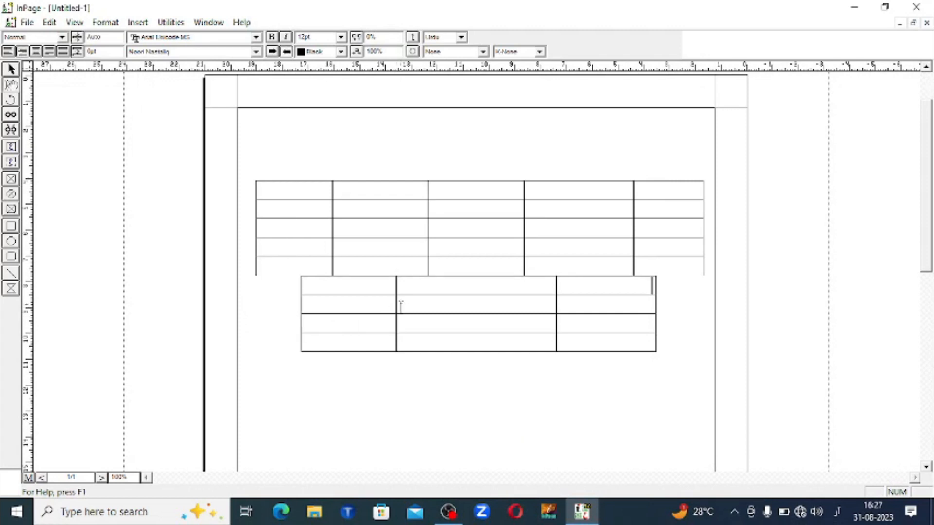
drag(396, 305, 442, 360)
Separate the second table from the first using Split Table plus two extra blank lines between them
click(529, 294)
click(592, 290)
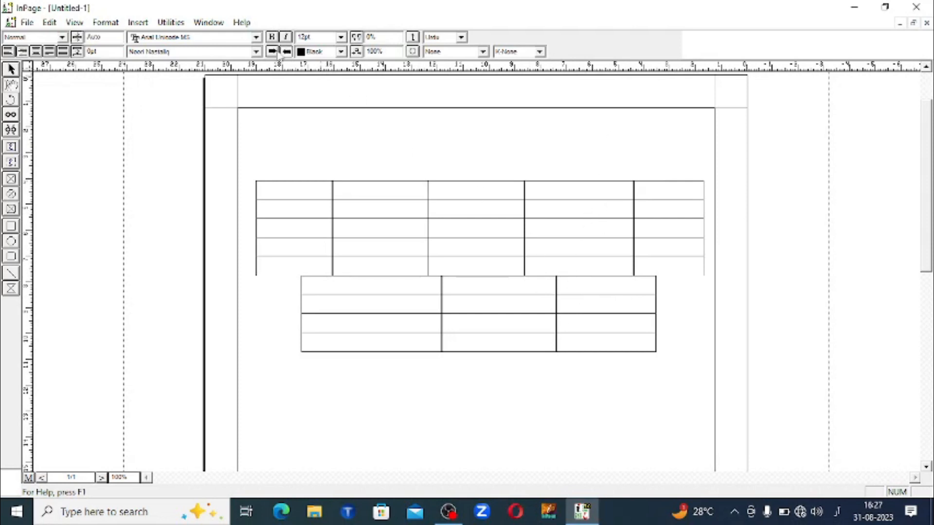
click(137, 24)
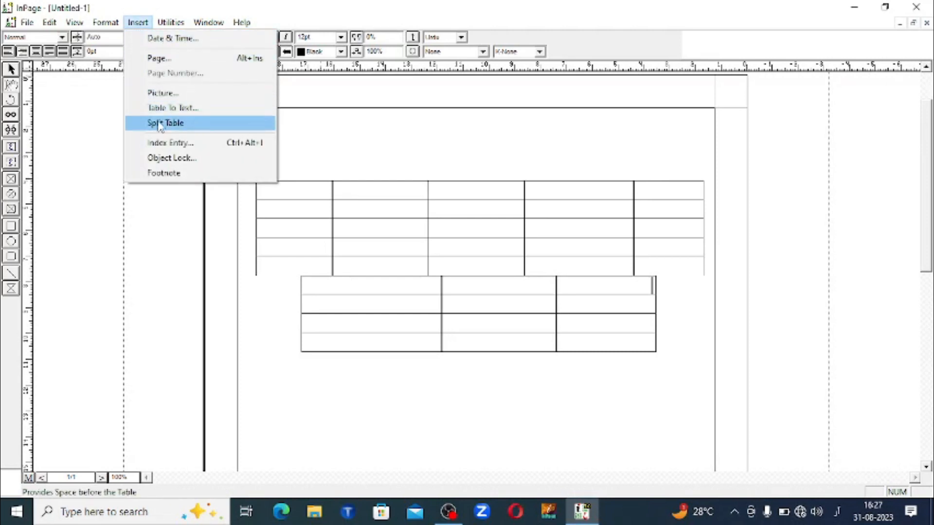
click(189, 128)
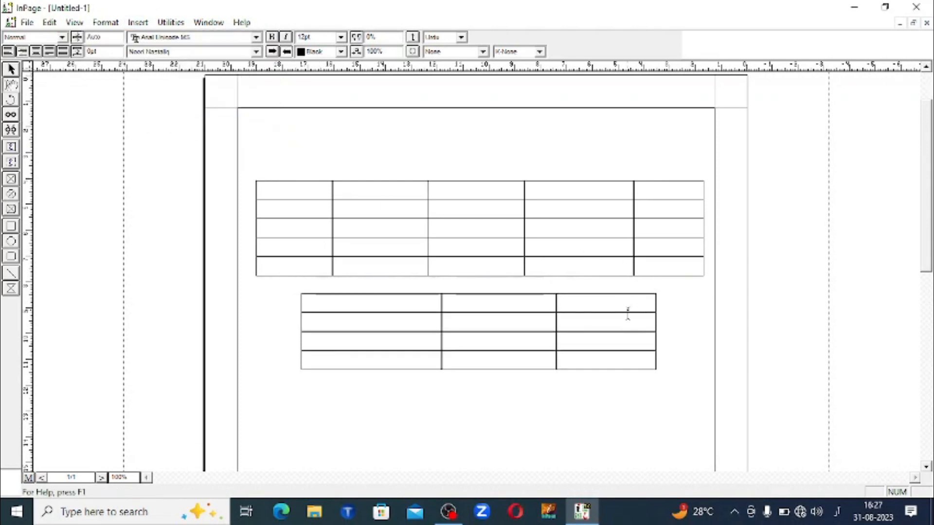
key(Return)
key(Return)
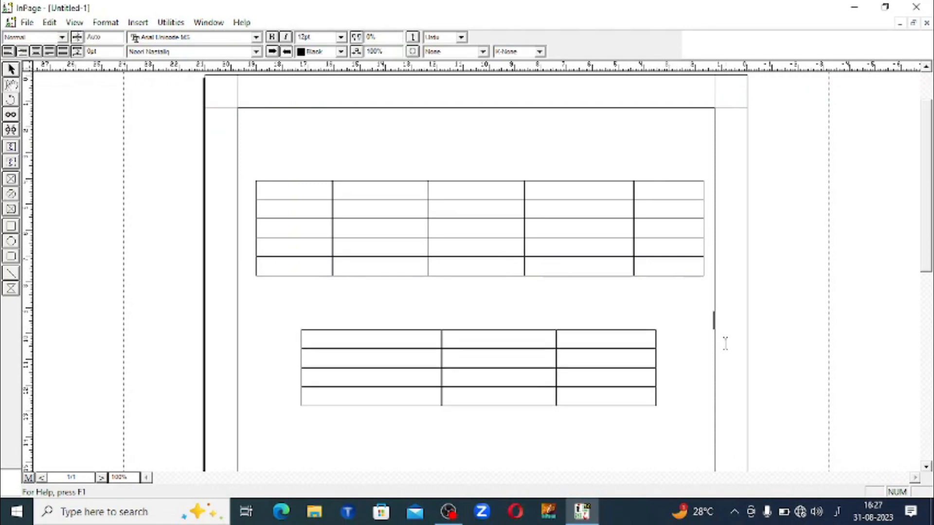